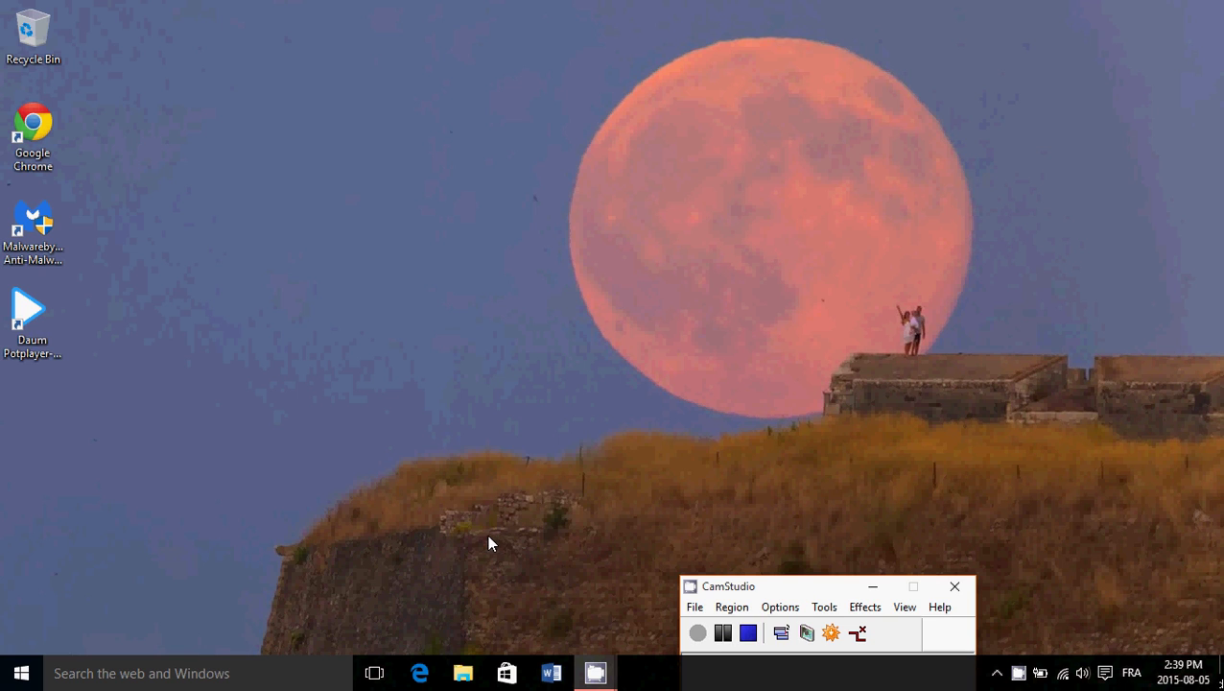
- Open the Windows 10 Start menu showing its live tiles
click(8, 678)
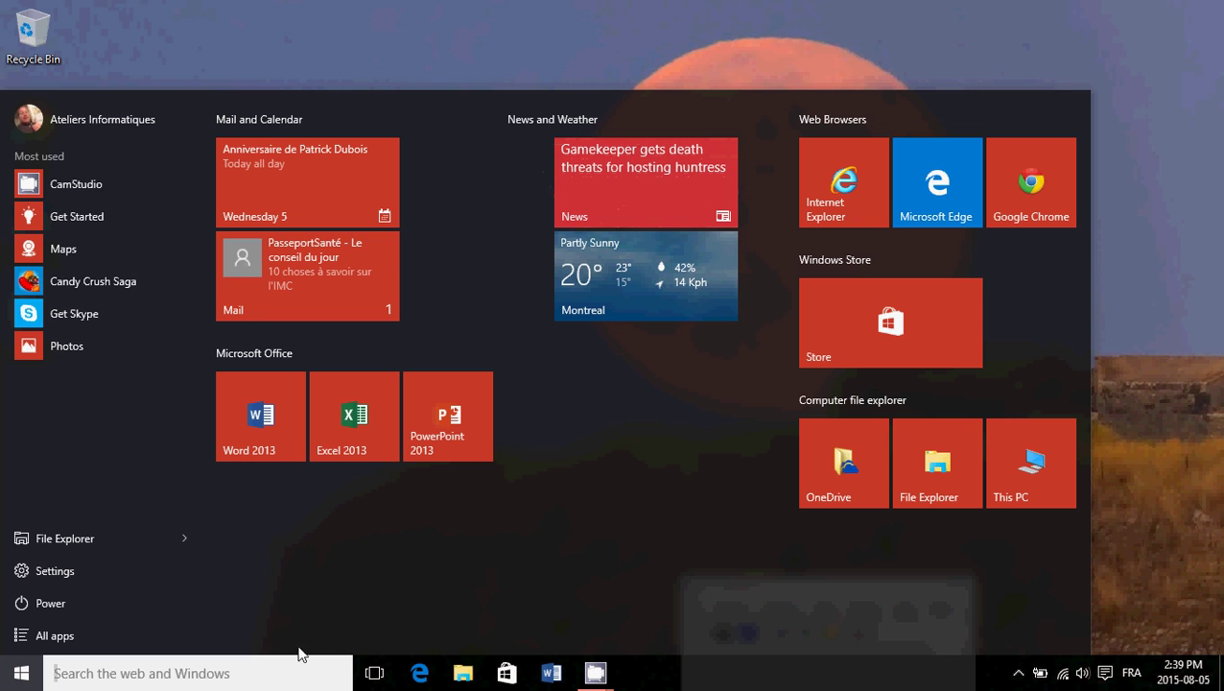
- Launch Microsoft Edge on the Google.ca homepage, then close it
click(424, 675)
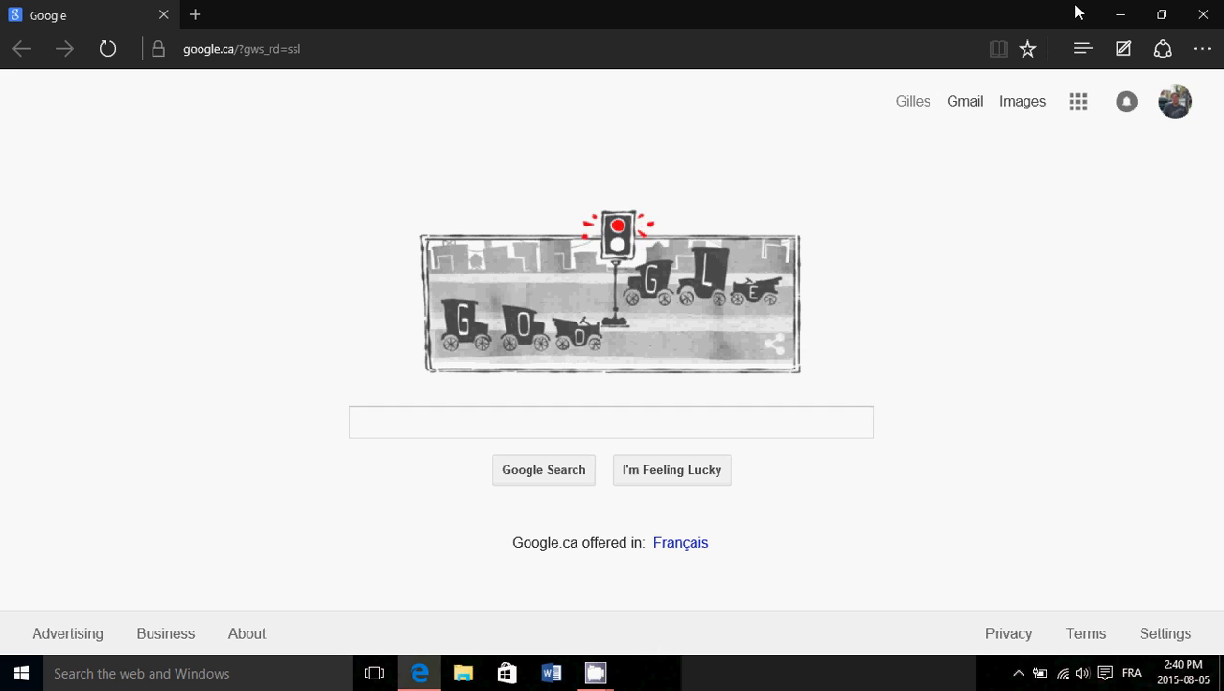
click(1202, 14)
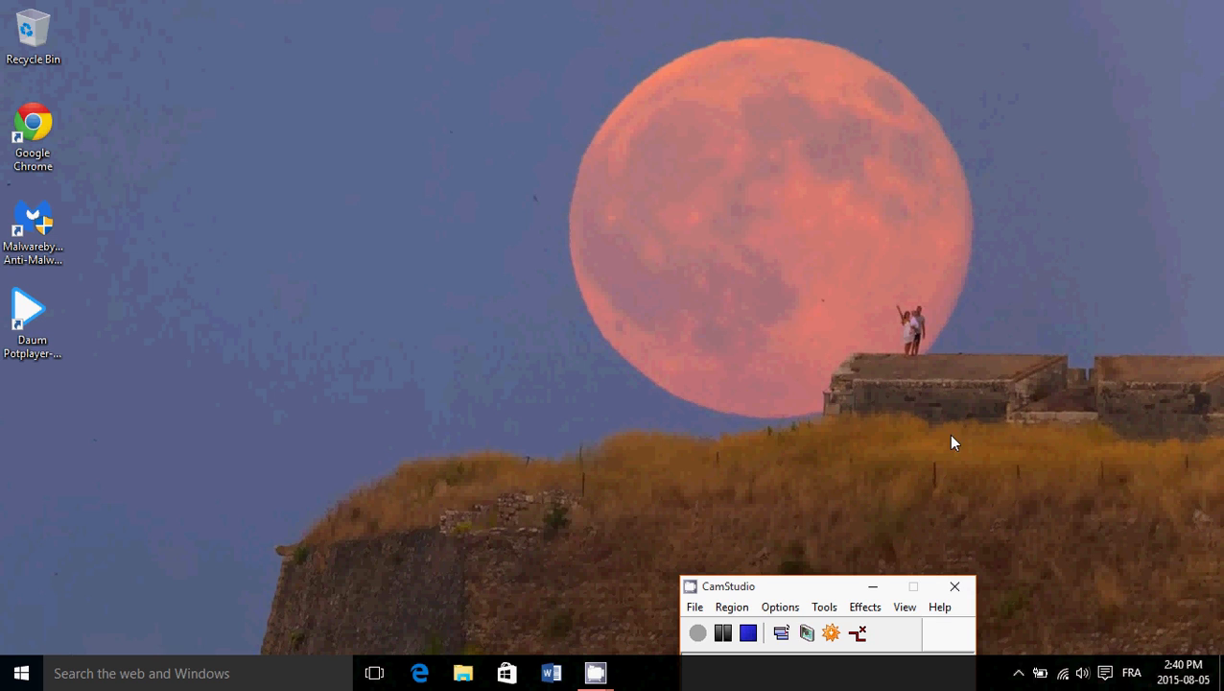
- From Action Center's All settings, check for updates in Update & security until it reports up to date
click(1105, 674)
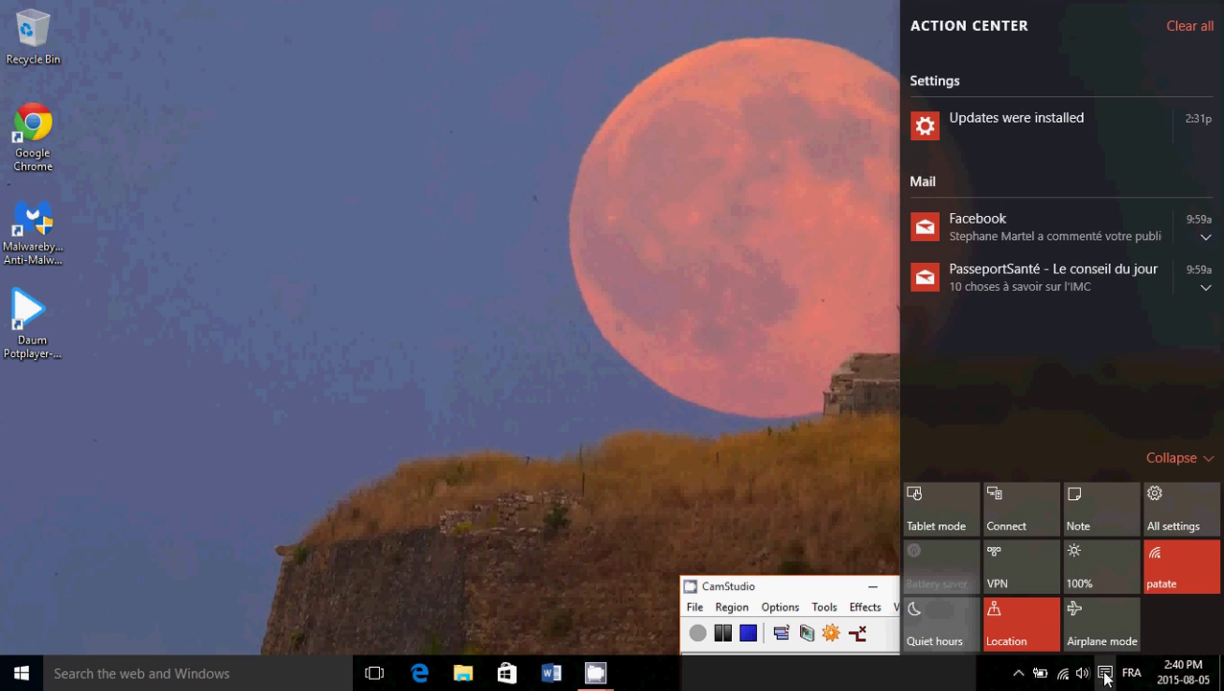
click(1172, 509)
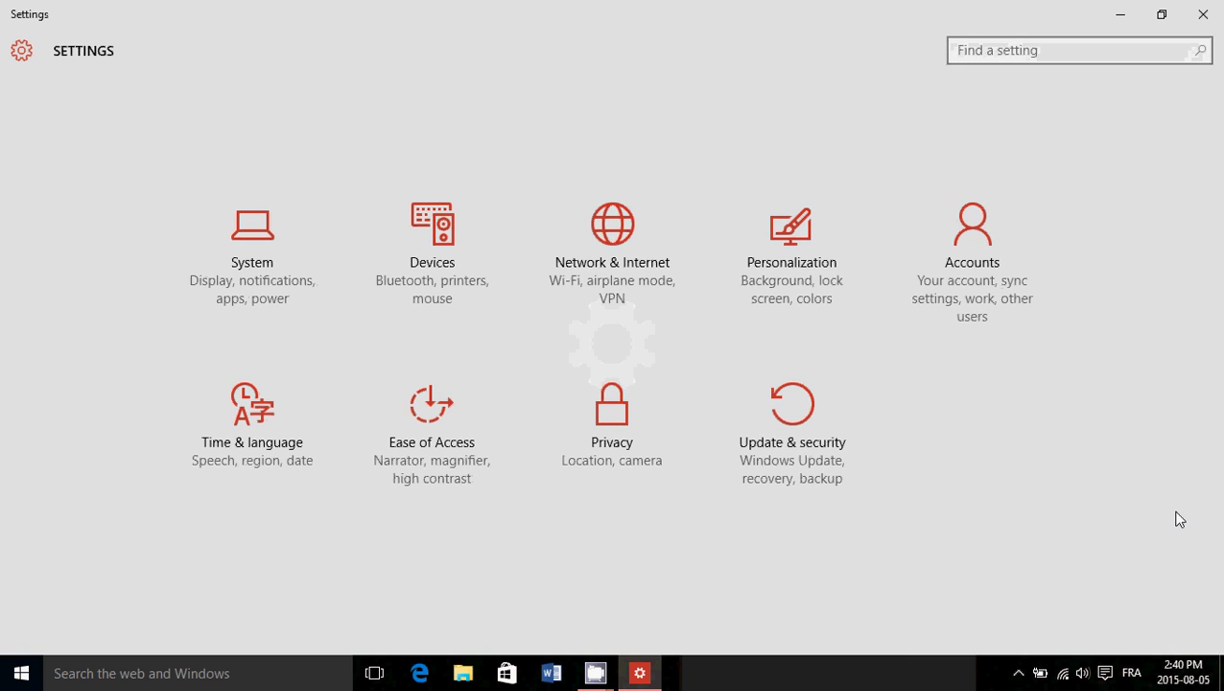
click(811, 430)
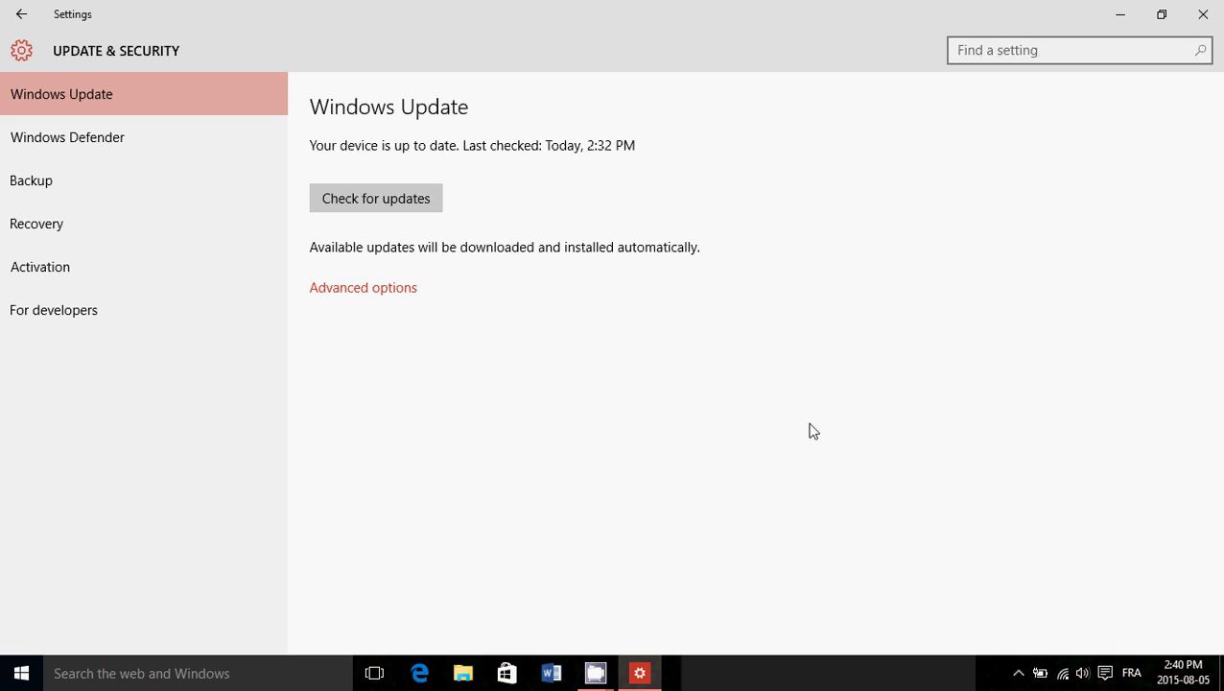
click(380, 200)
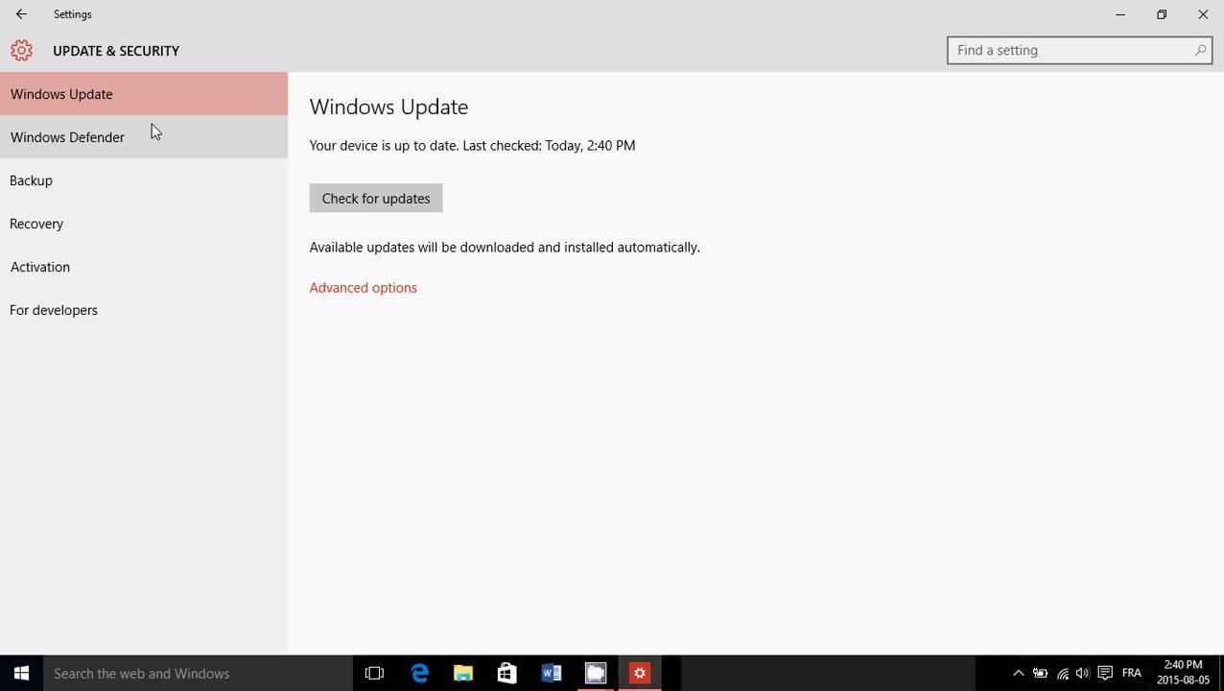
- Show the update history listing Cumulative Update KB3081424 as successfully installed
click(341, 289)
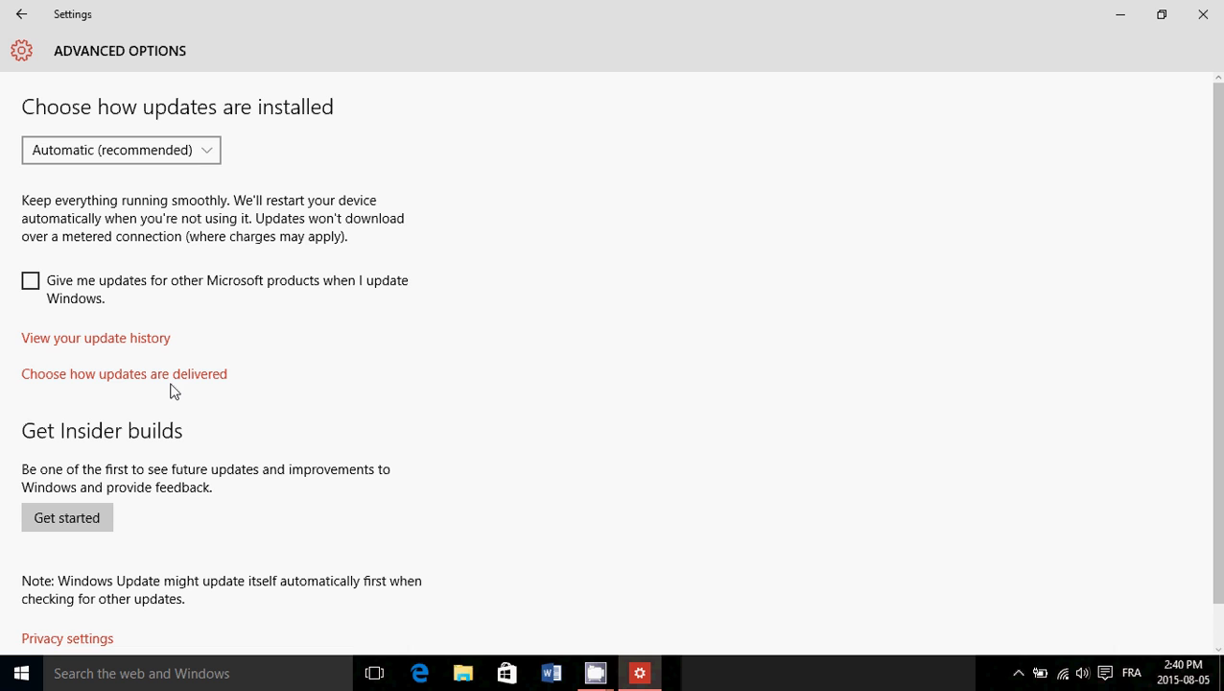
click(131, 339)
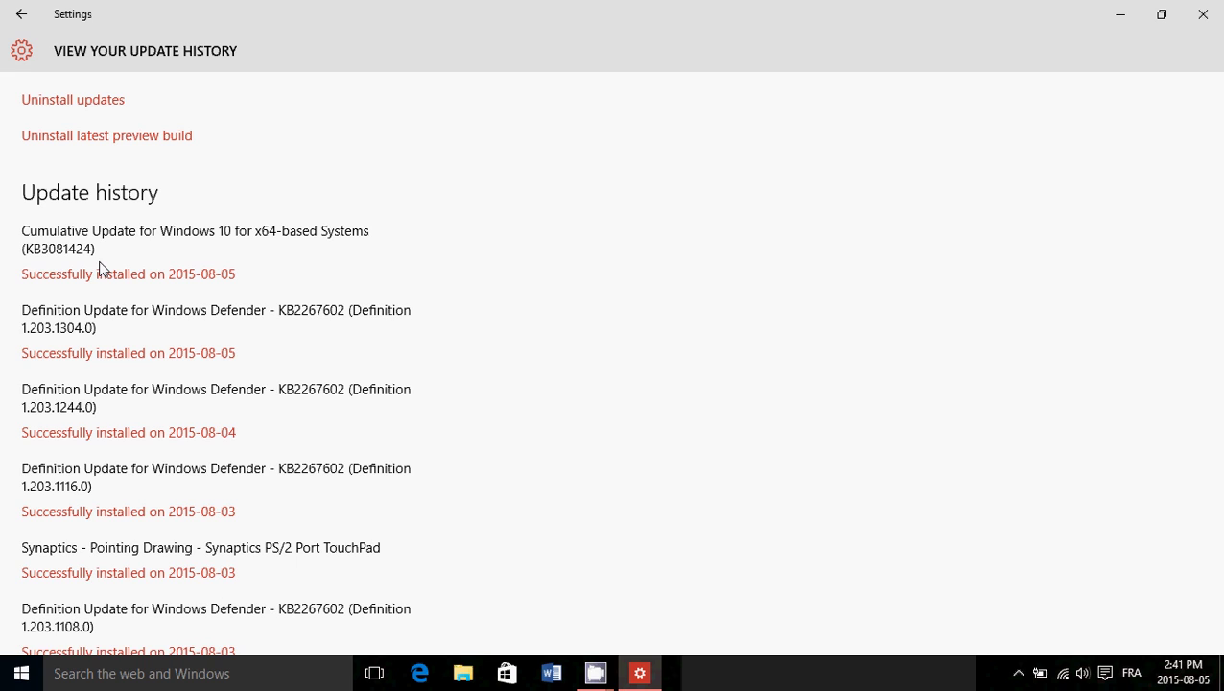
- Close the Settings window to return to the desktop
click(1203, 13)
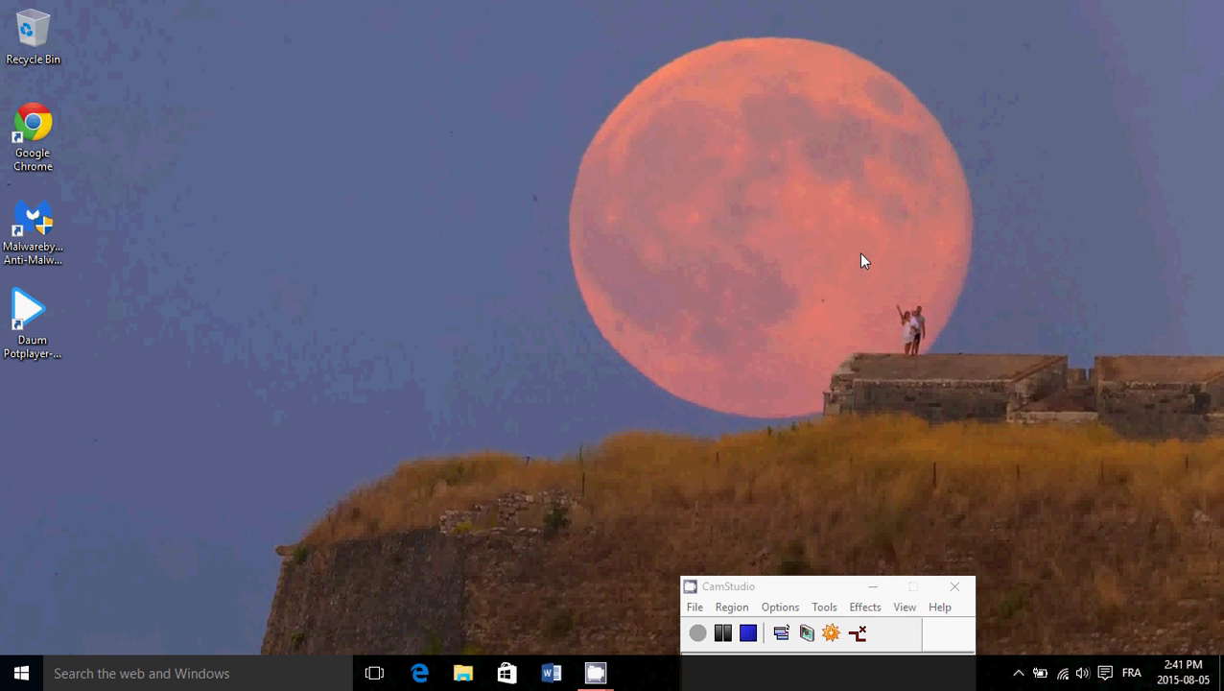